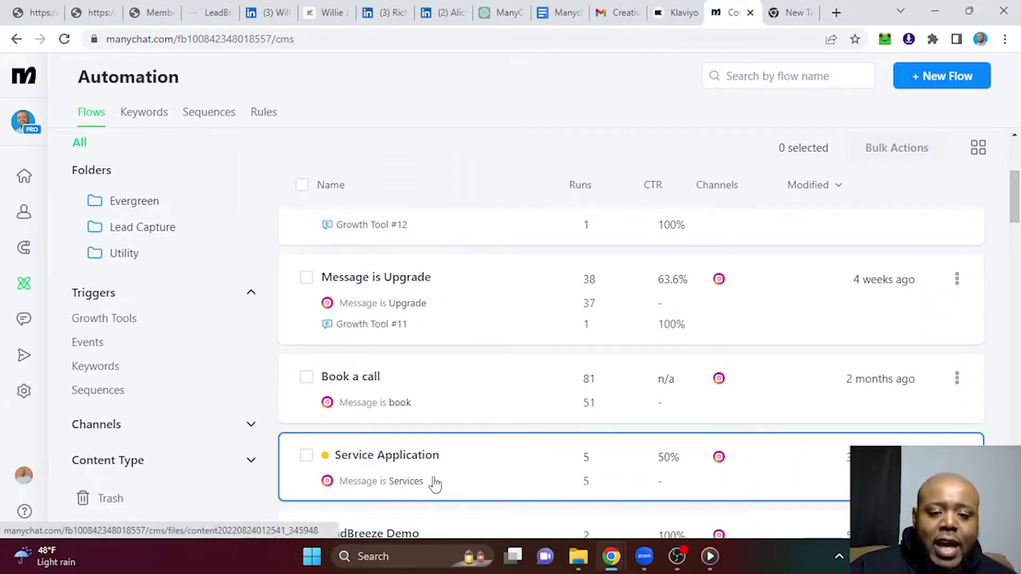
Create a new automation flow from scratch instead of using a template
left_click(24, 177)
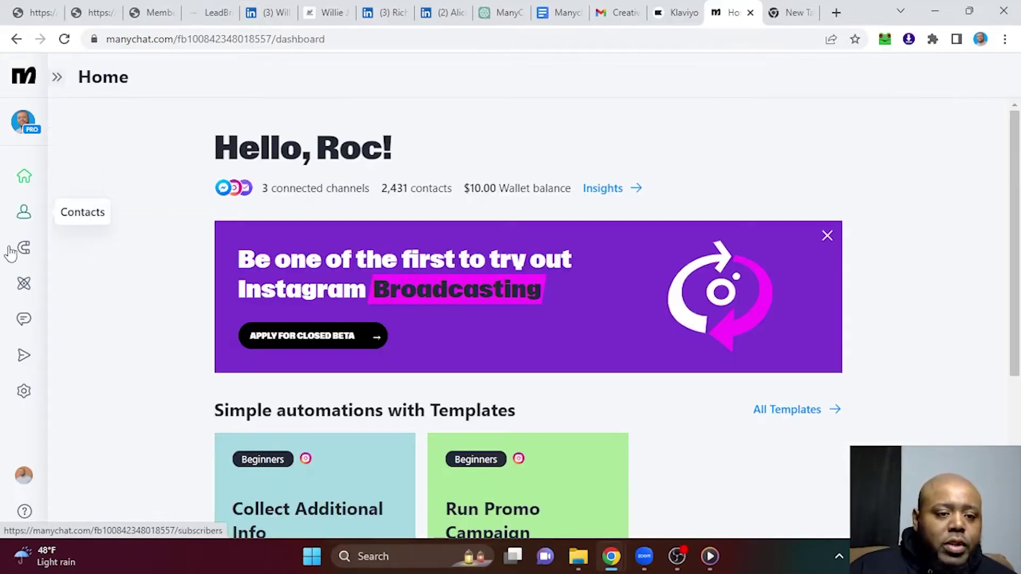
left_click(24, 290)
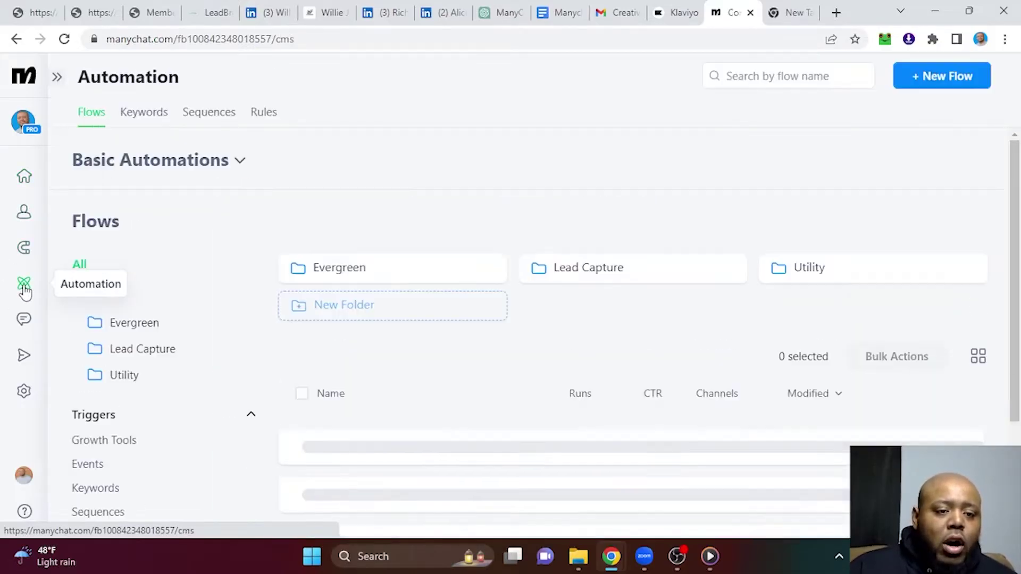
left_click(940, 89)
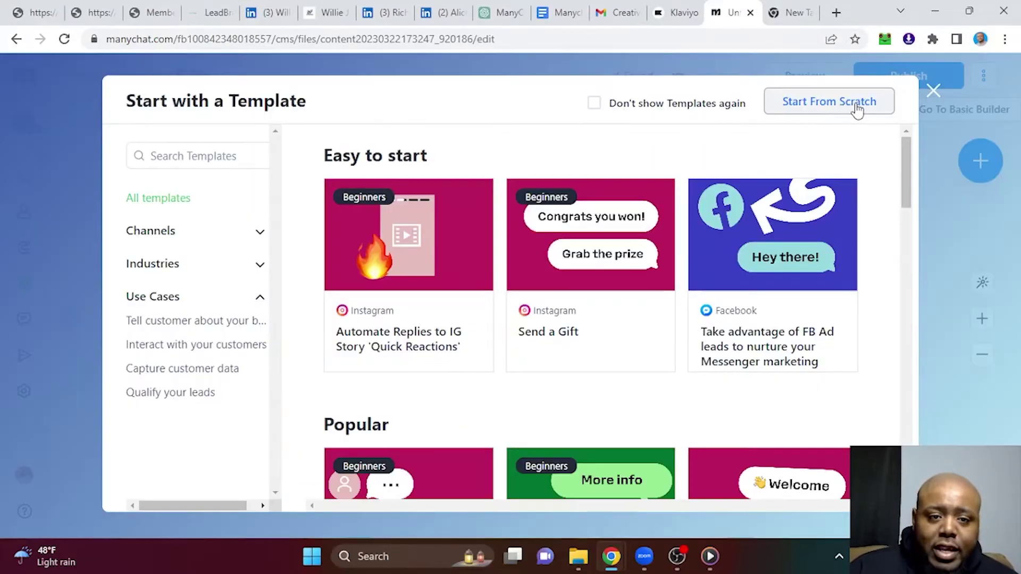
left_click(812, 104)
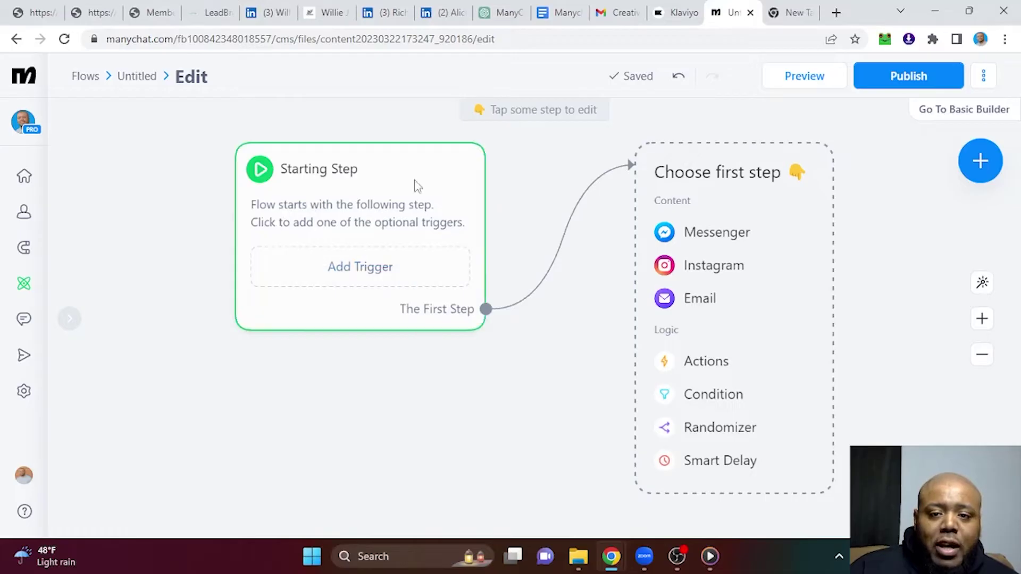
Add an Instagram Live Comments trigger to the flow's starting step
left_click(332, 271)
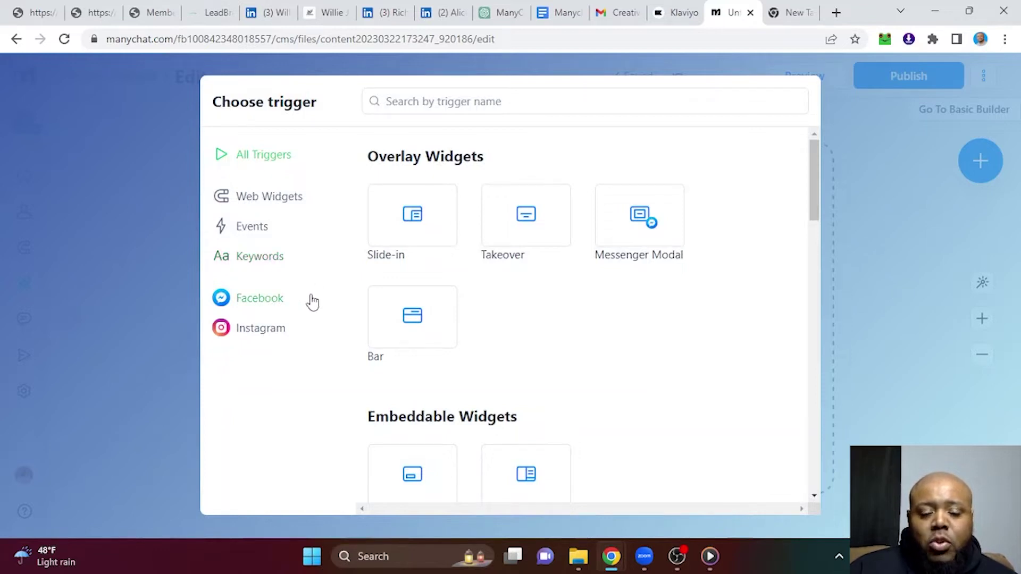
left_click(265, 338)
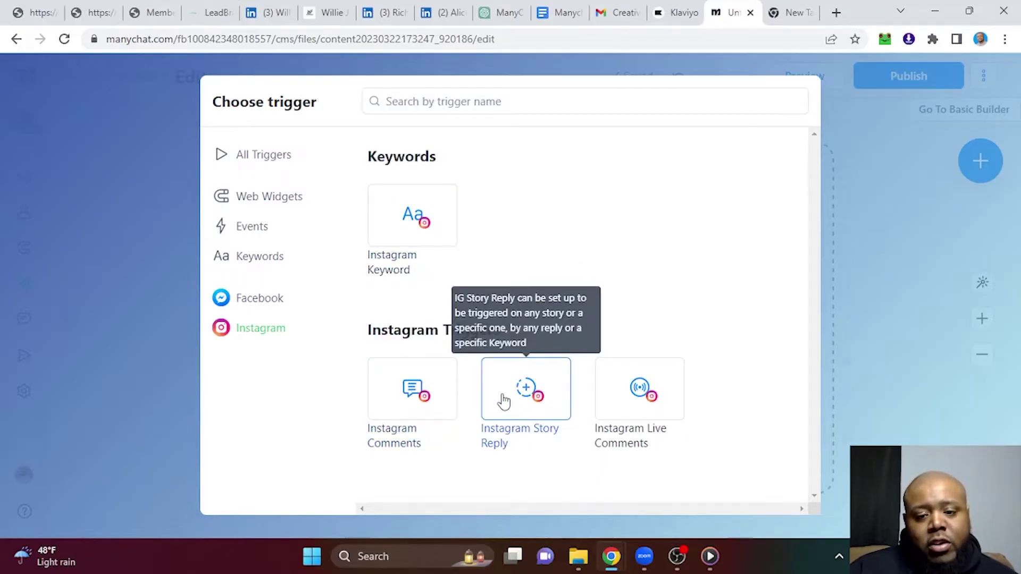
left_click(631, 402)
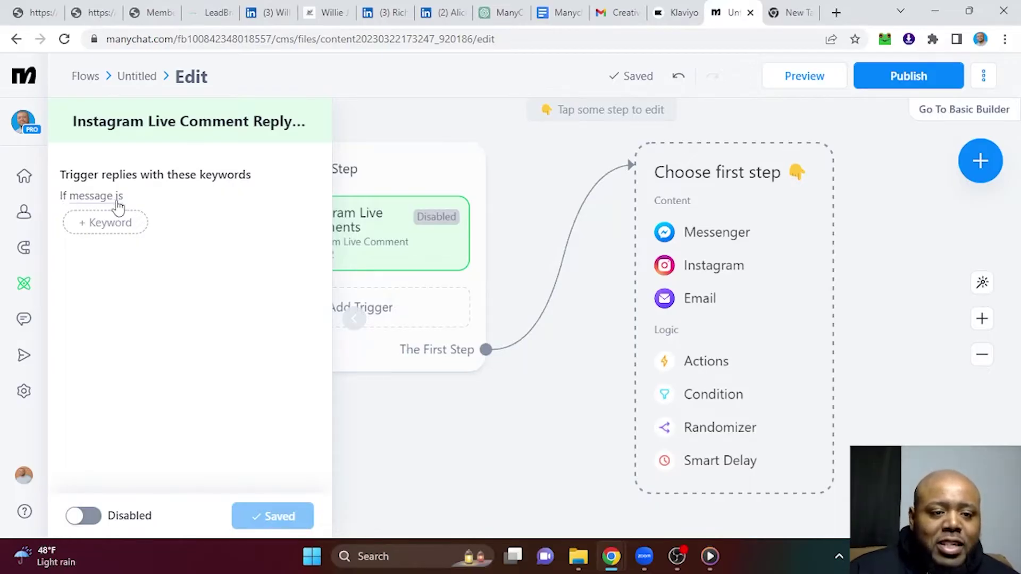
Add the keyword "grow" to the Instagram Live Comments trigger and save the trigger
left_click(119, 226)
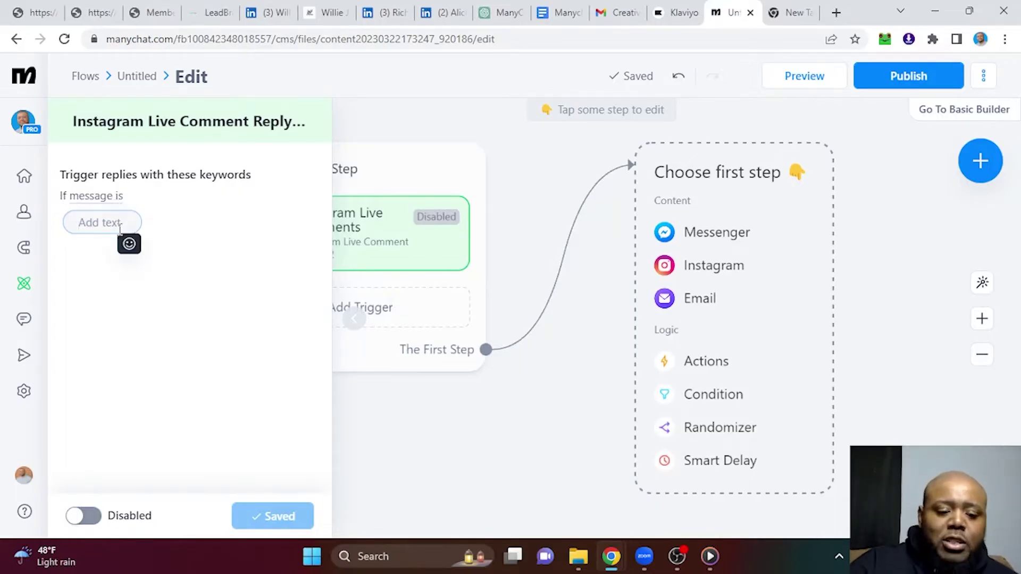
type("grow")
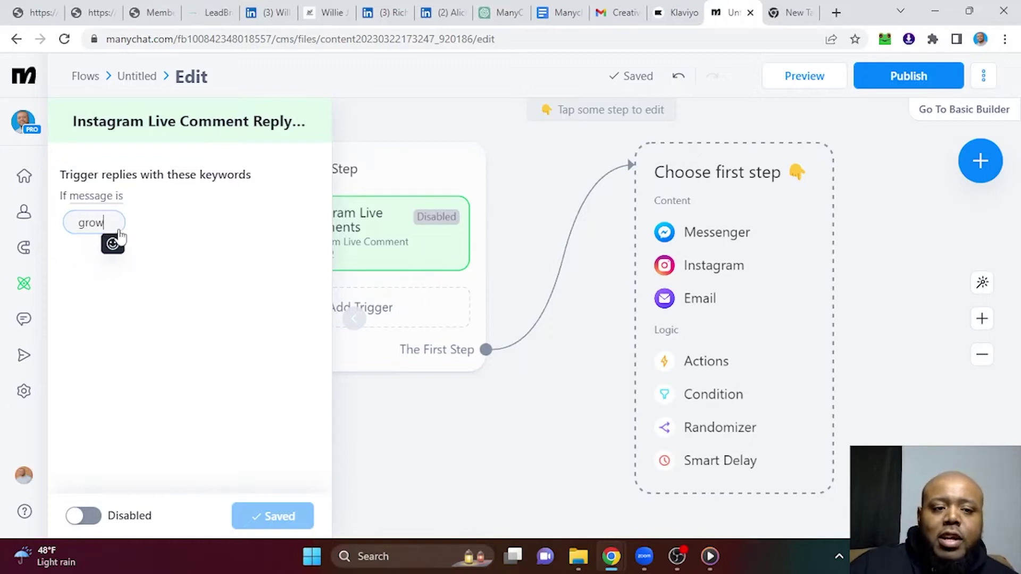
left_click(149, 320)
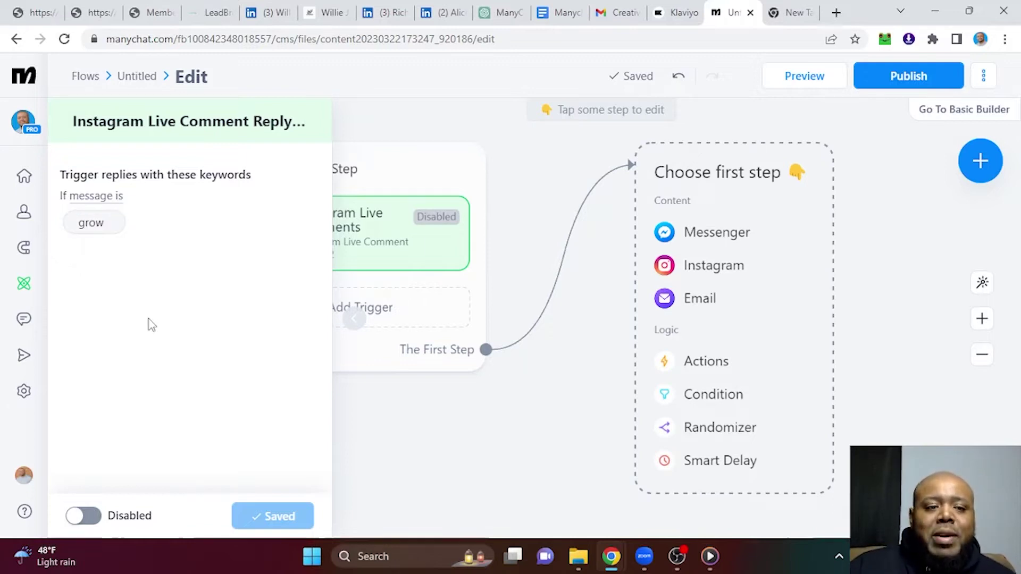
left_click(96, 197)
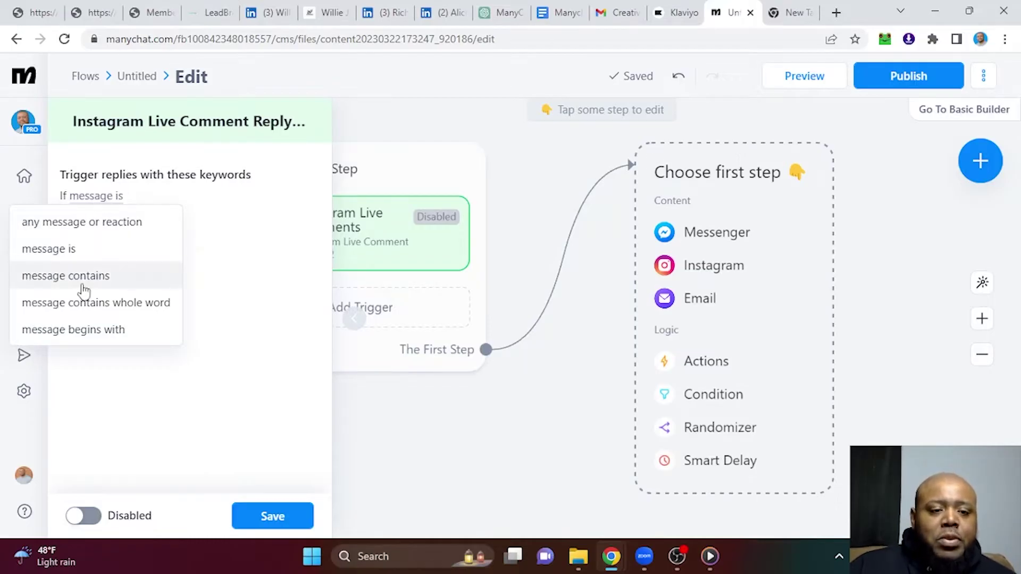
left_click(121, 432)
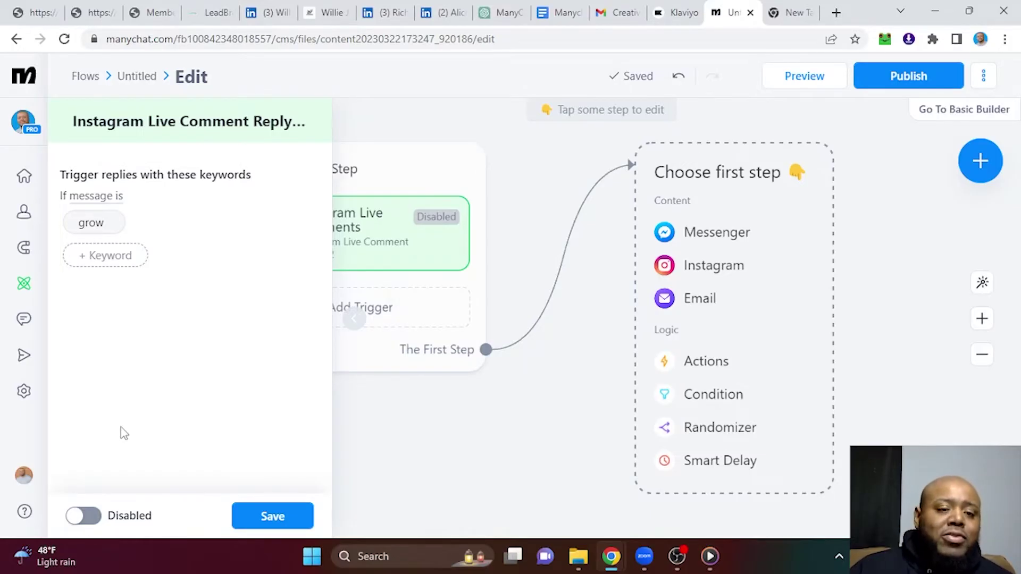
left_click(263, 515)
left_click(429, 311)
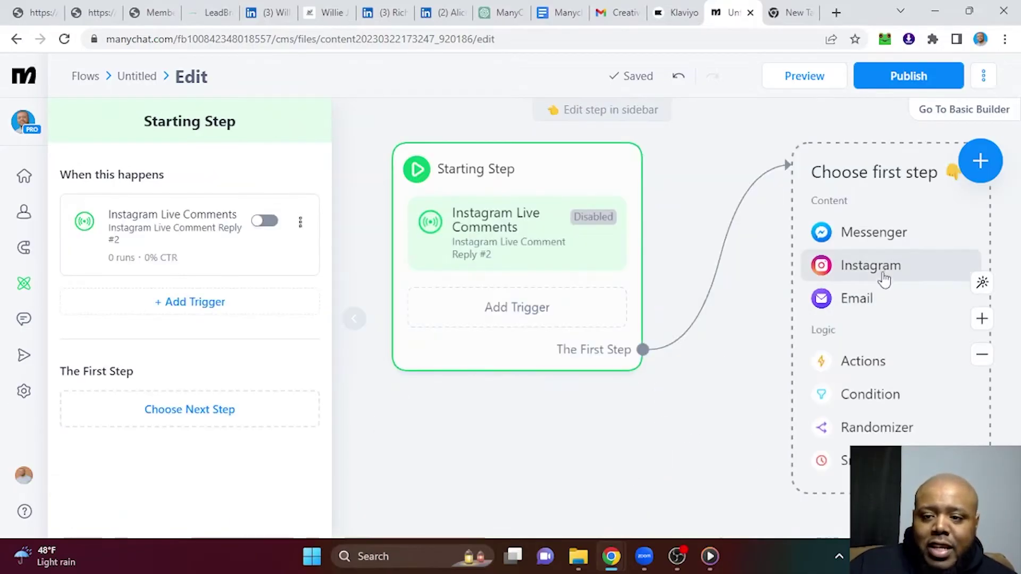
Make the first step an Instagram message with a user input asking "How old are you?" and the Number reply type
left_click(851, 274)
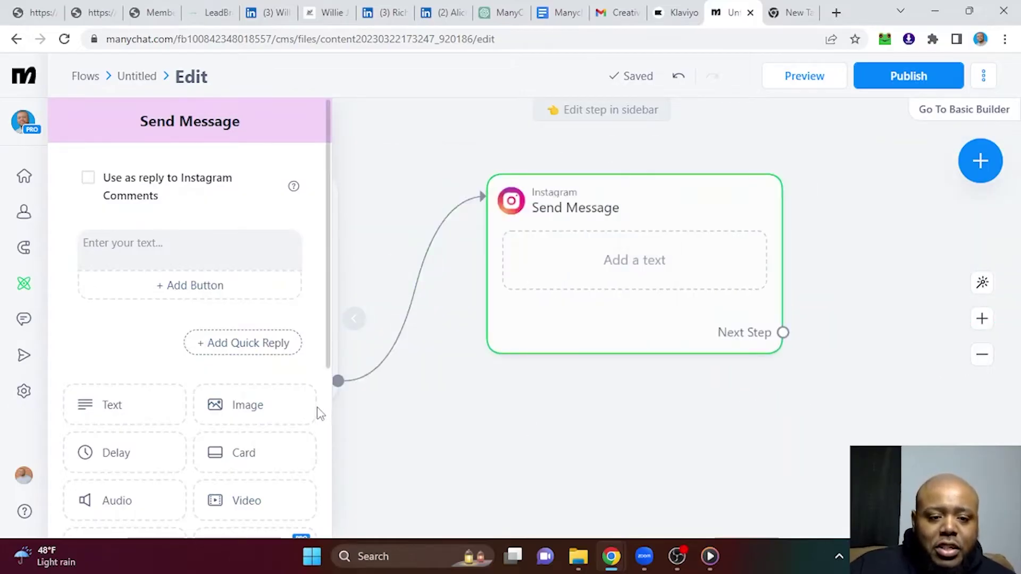
scroll(318, 418, "down", 2)
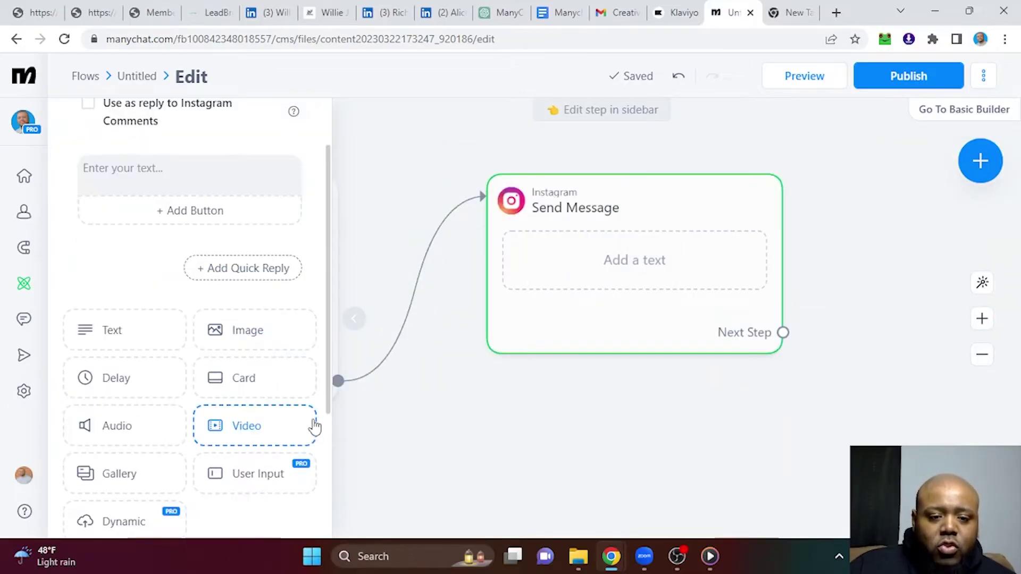
left_click(255, 485)
left_click(211, 185)
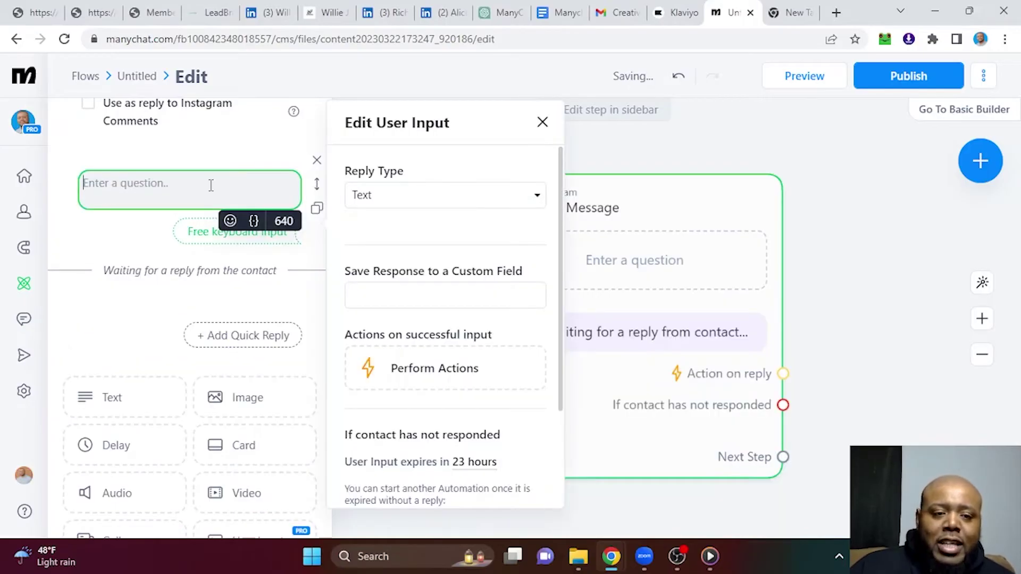
type("How old are you?")
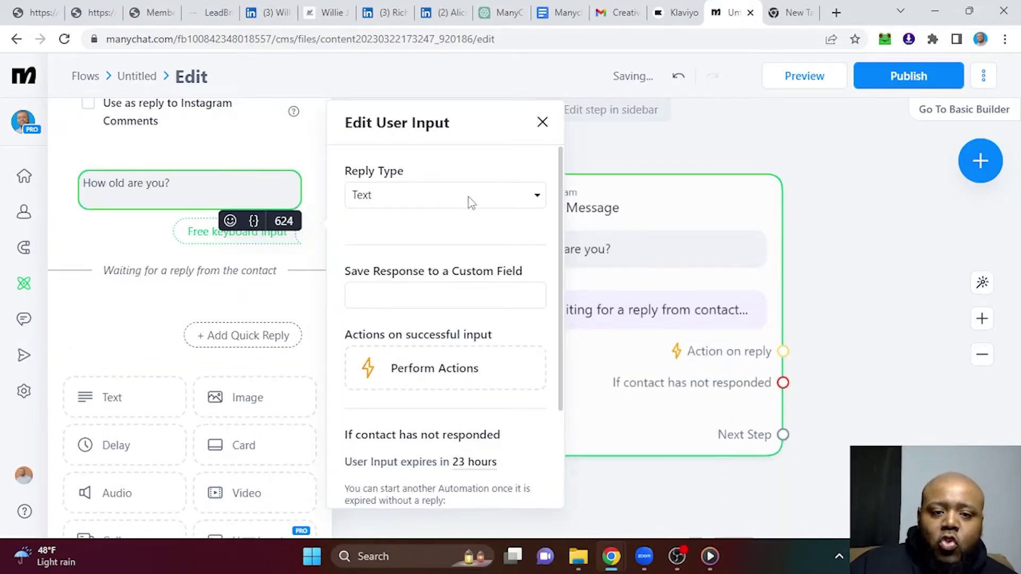
left_click(418, 201)
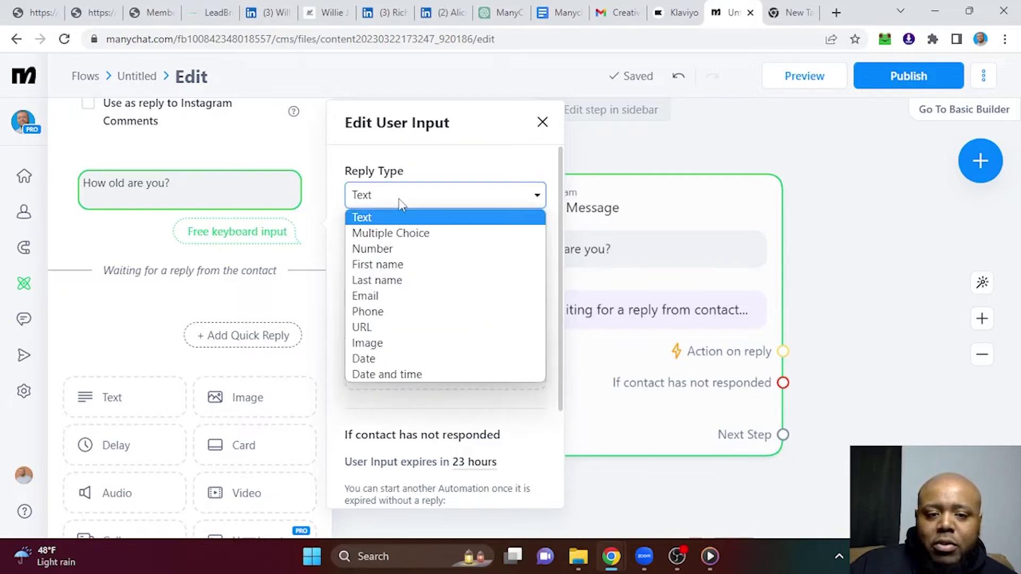
left_click(389, 249)
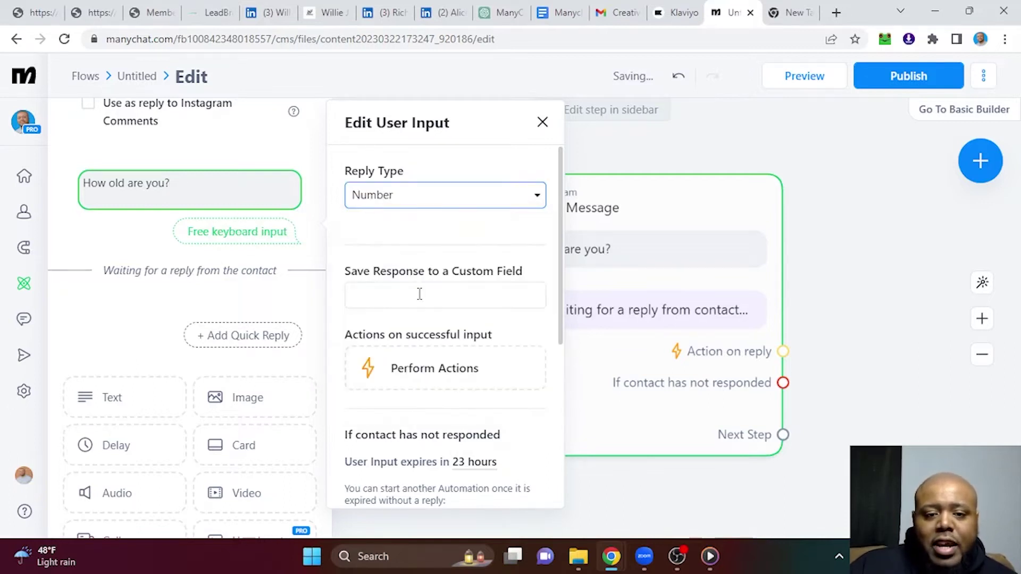
Save the age question's response to a new Number user field named "+age"
left_click(481, 293)
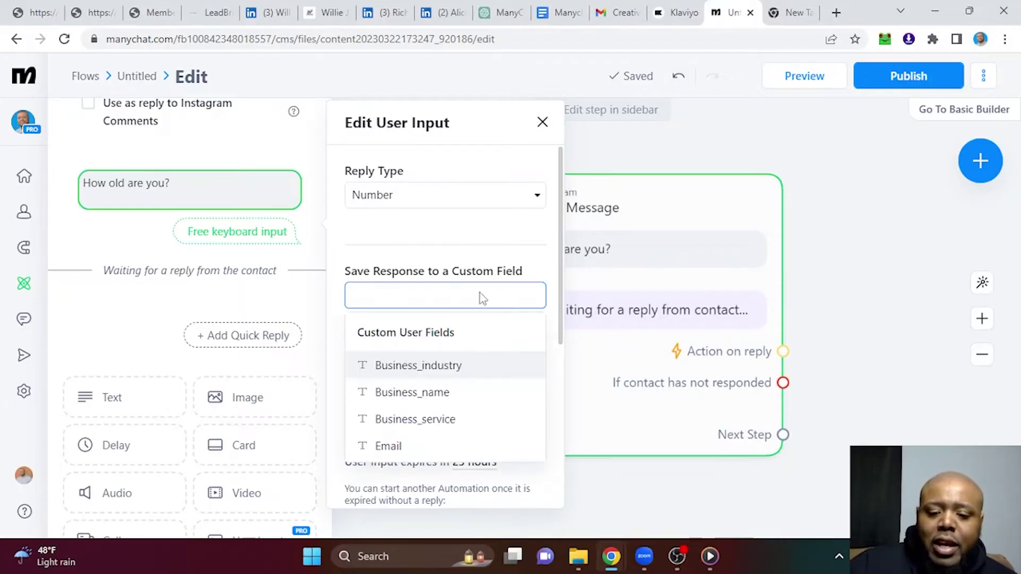
type("+age")
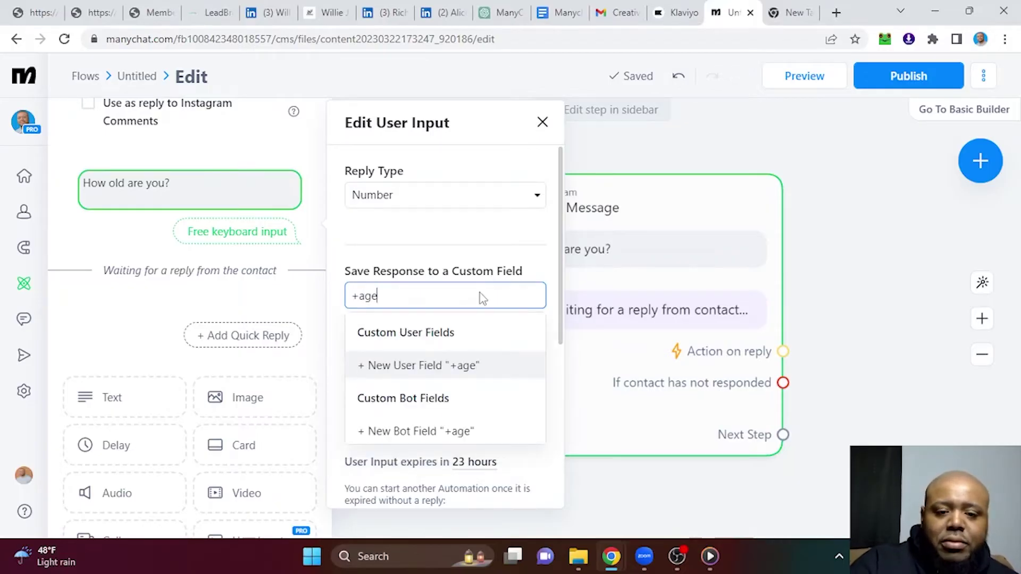
key("Return")
left_click(585, 240)
left_click(599, 283)
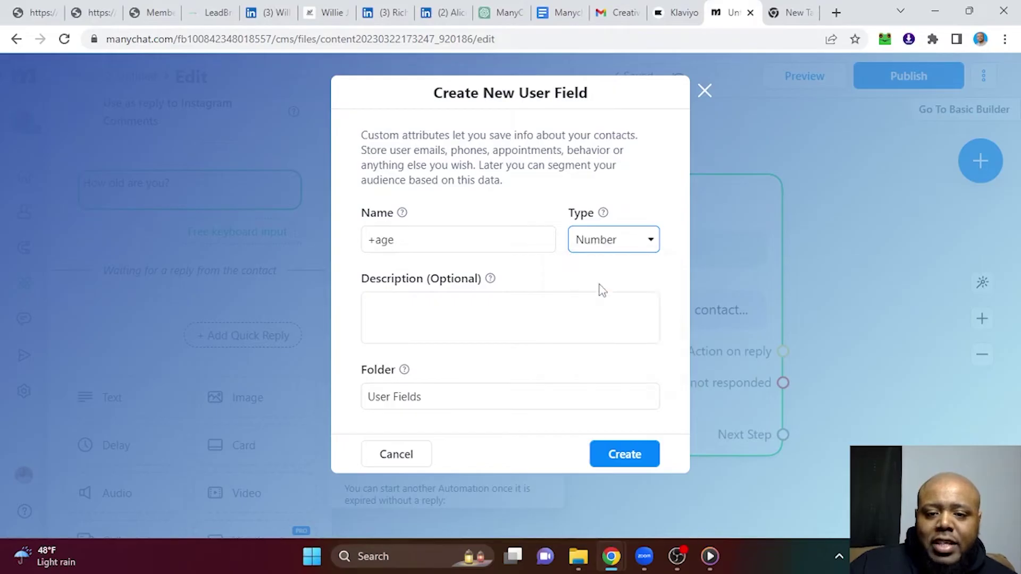
left_click(633, 455)
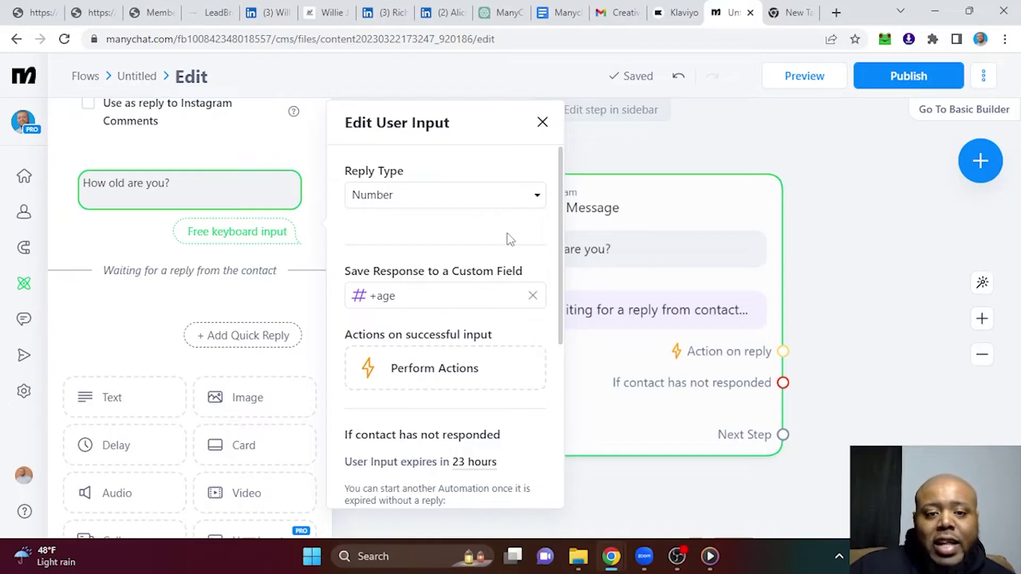
left_click(543, 121)
Add a second user input asking "How much money do you make?" with the Multiple Choice reply type
left_click(258, 534)
type("How much money do you make?")
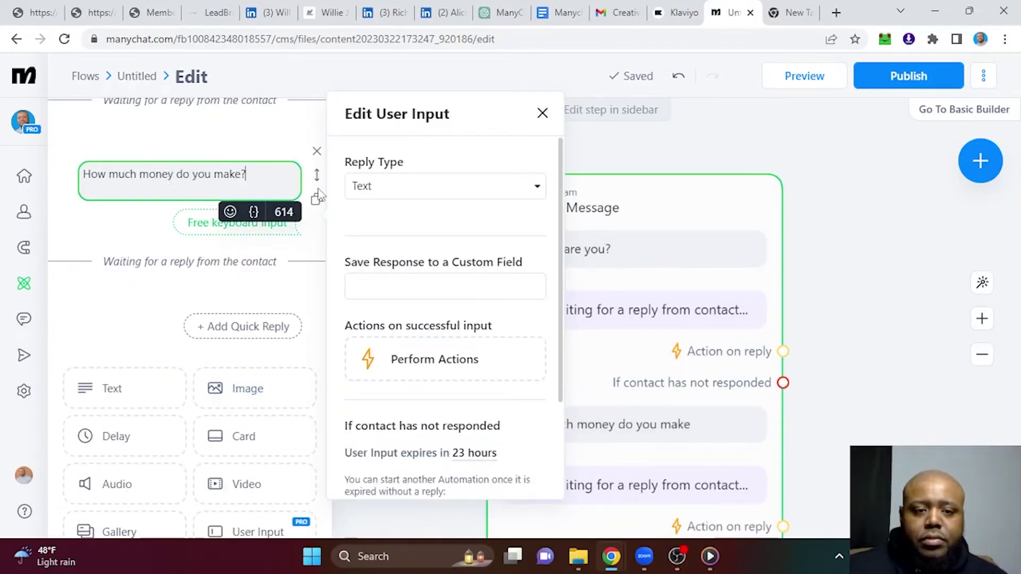
left_click(404, 186)
left_click(404, 223)
left_click(445, 186)
left_click(405, 207)
Give the money question the quick replies $10,000, $20,000 and $30,000
left_click(250, 287)
type("$10,000")
left_click(254, 287)
type("$20,000")
left_click(255, 319)
left_click(256, 319)
type("$30,000")
Save the money question's response to a new user field named "+income"
left_click(392, 281)
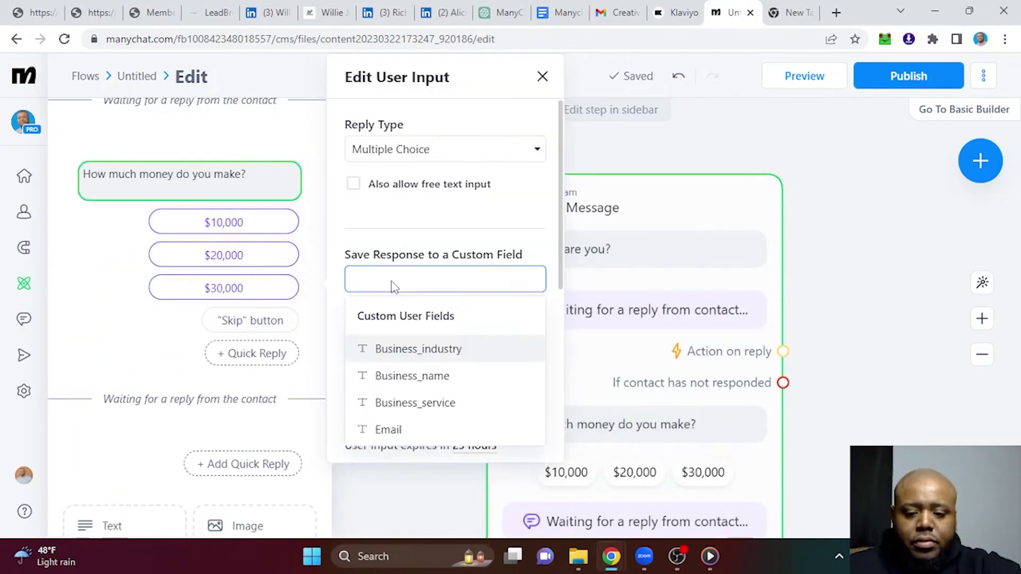
type("+income")
left_click(392, 309)
left_click(616, 453)
Add a user input asking "Who referred you?" and save its response to a new user field named "+referral"
left_click(162, 515)
type("Who referred you?")
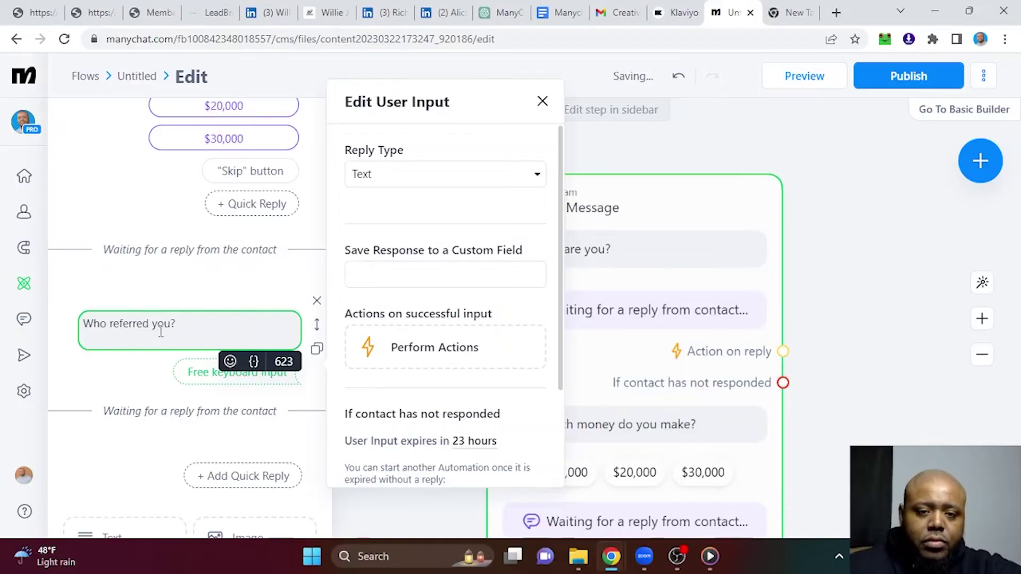
left_click(373, 275)
type("+referral")
left_click(423, 345)
left_click(617, 453)
left_click(543, 101)
Add a user input asking "Are you ready to move forward" with the quick replies Yes and No
scroll(187, 319, "down", 5)
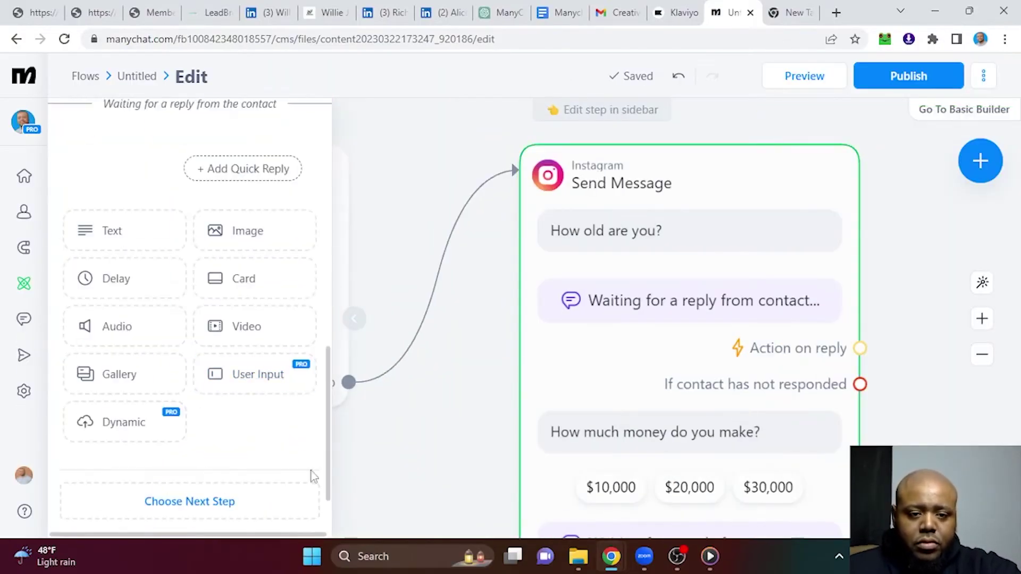
left_click(258, 378)
type("Are you ready to move forward")
left_click(237, 225)
type("Yes")
left_click(223, 258)
type("No")
left_click(500, 307)
left_click(982, 354)
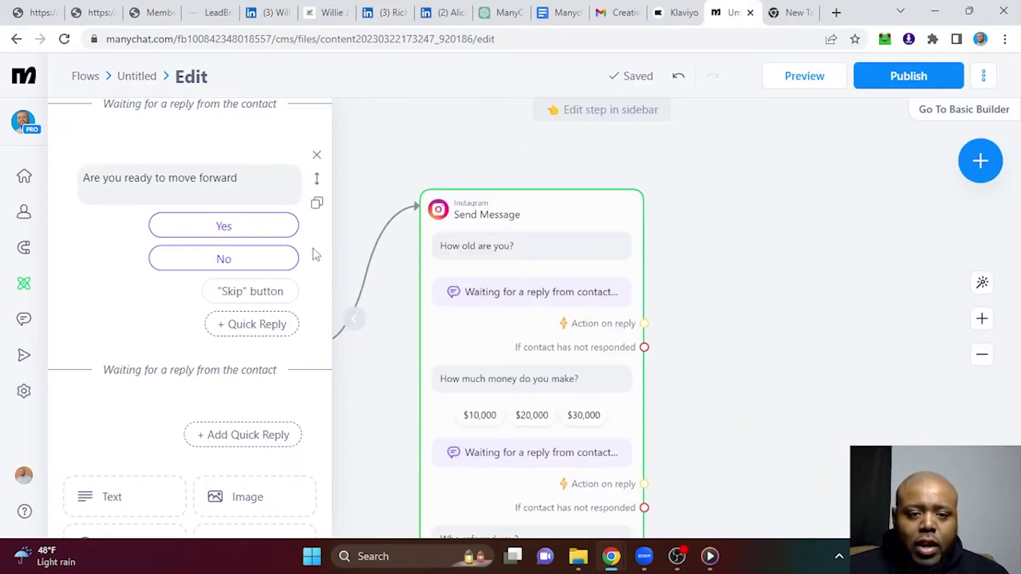
Review the reply types and custom fields of the age, income and referral questions in the Instagram message
scroll(314, 250, "up", 4)
scroll(316, 256, "down", 3)
left_click(466, 264)
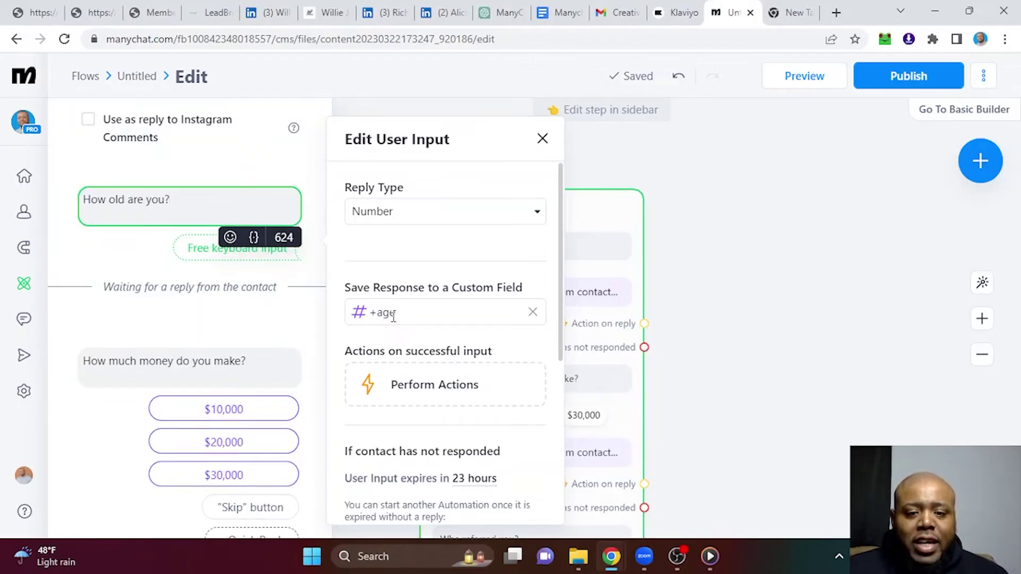
left_click(189, 376)
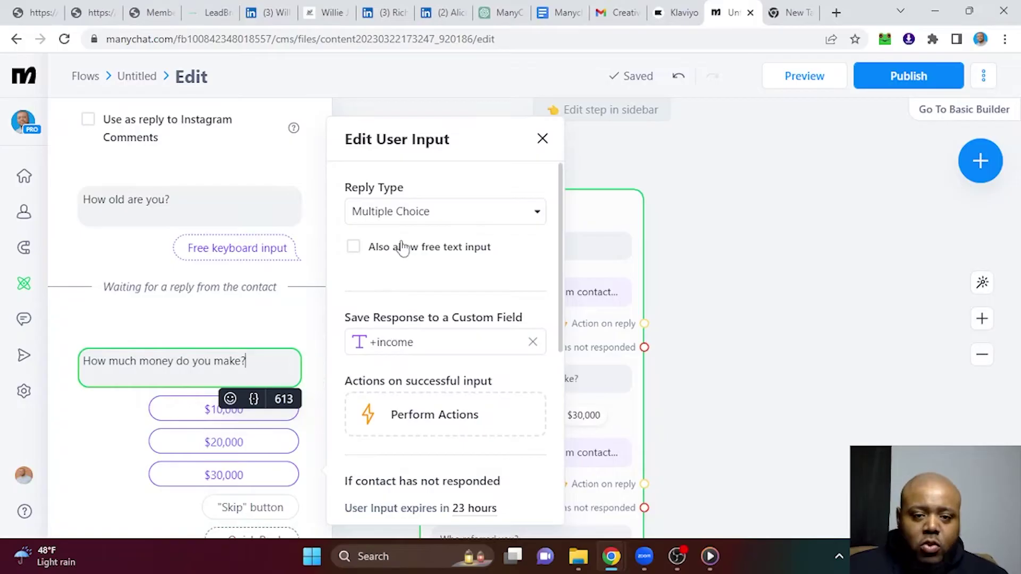
left_click(398, 212)
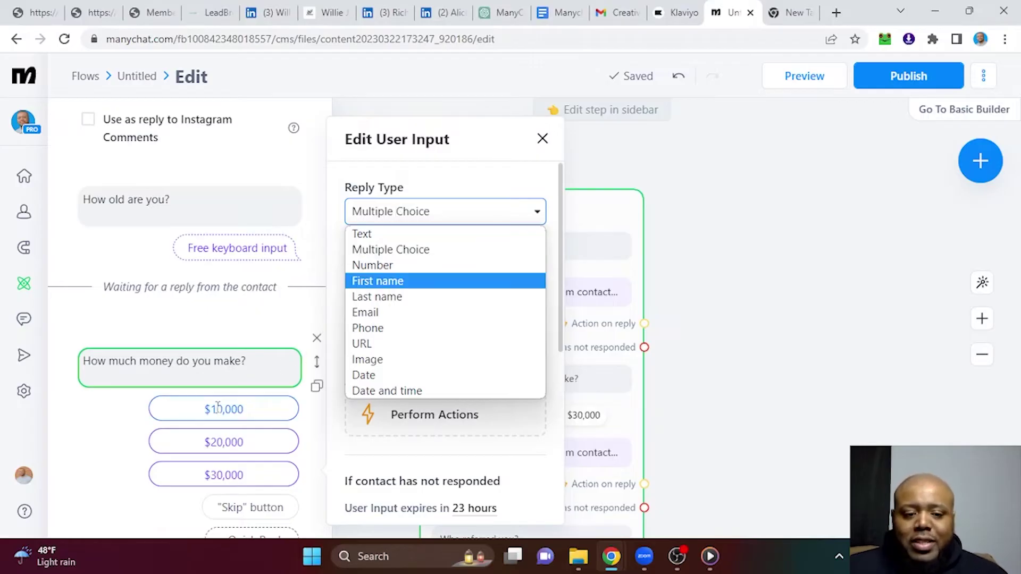
left_click(110, 444)
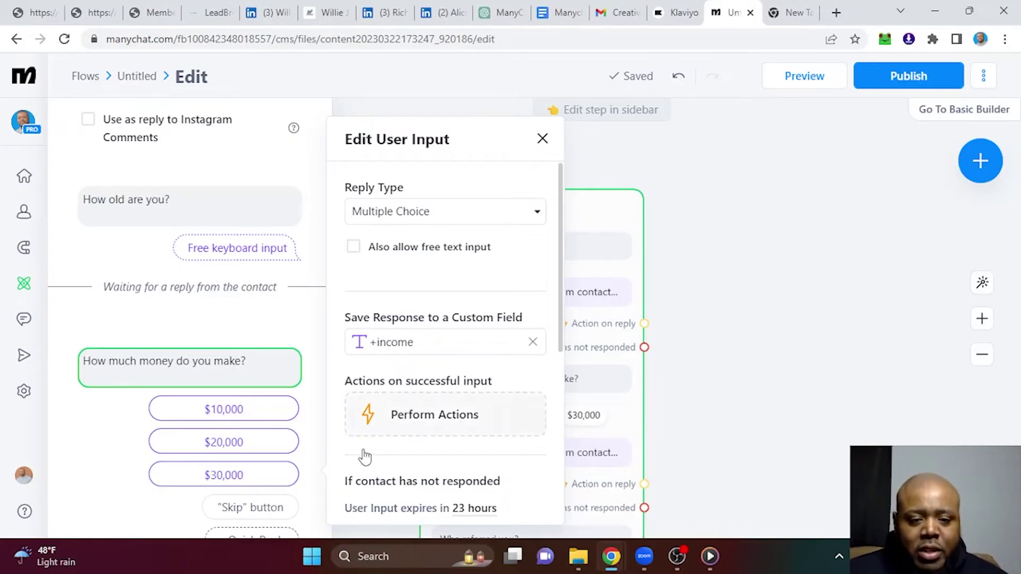
scroll(316, 386, "down", 8)
left_click(201, 247)
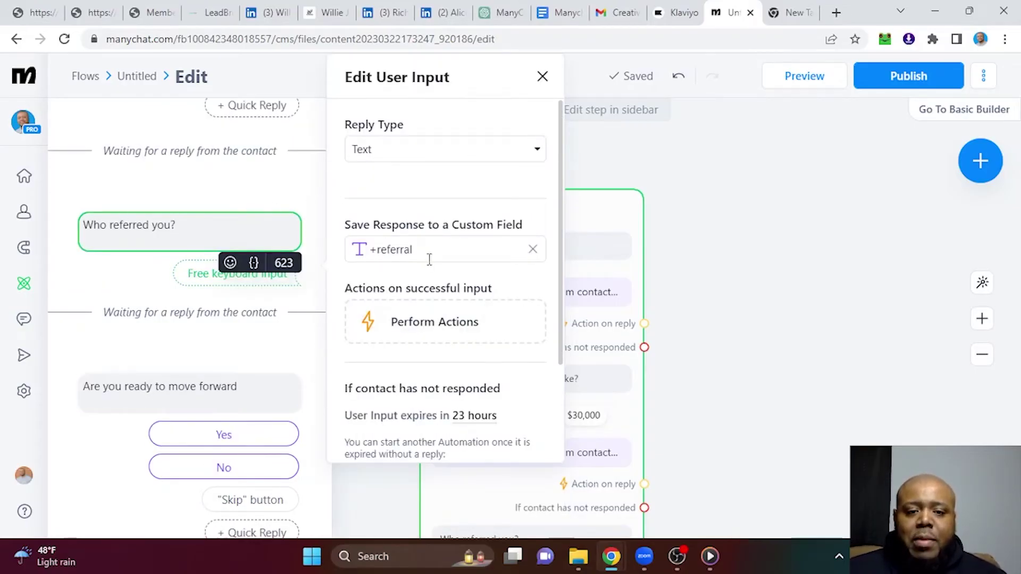
left_click(543, 77)
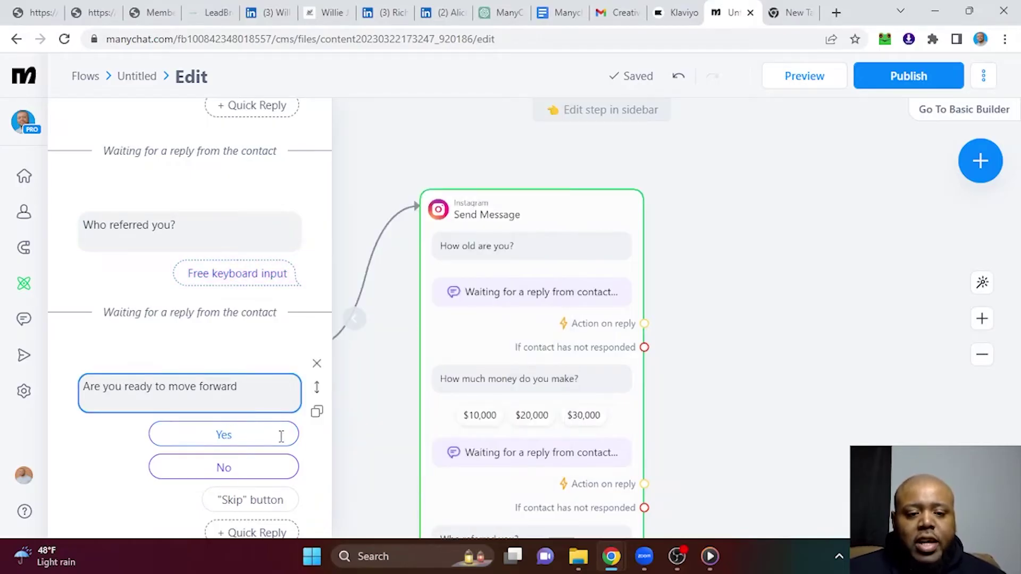
left_click(825, 292)
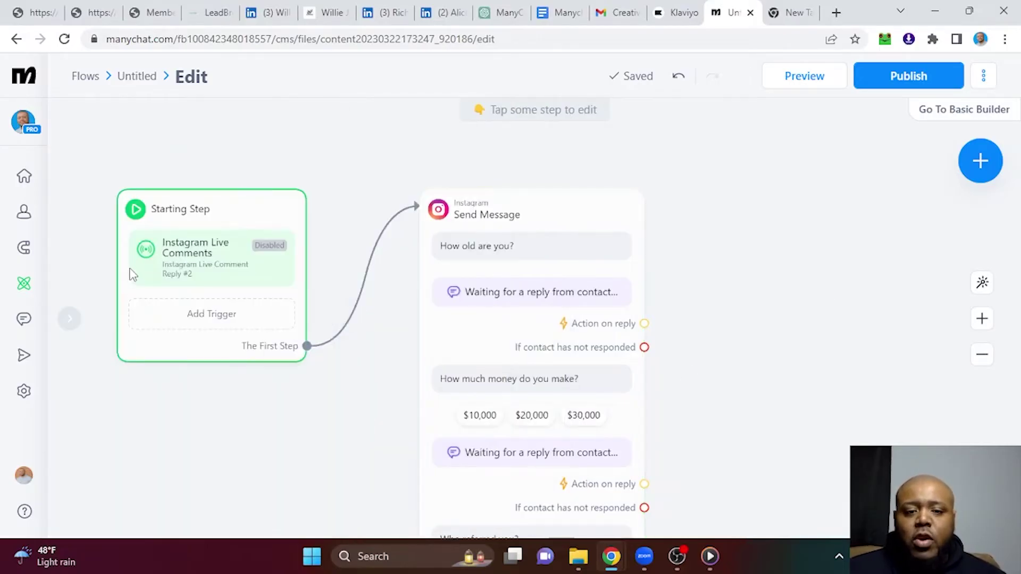
scroll(674, 367, "up", 2)
scroll(675, 371, "down", 2)
scroll(683, 398, "up", 3)
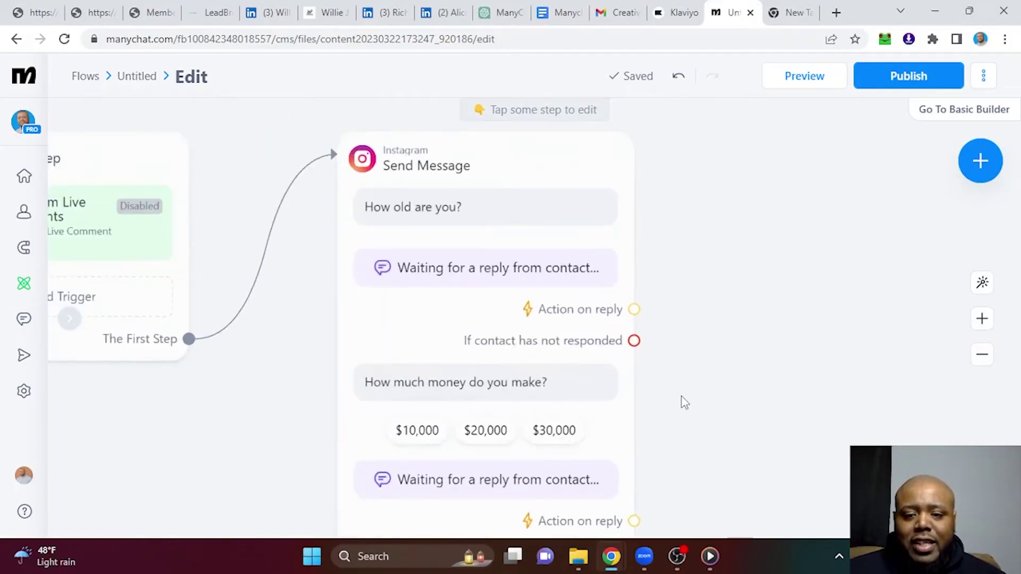
scroll(681, 404, "down", 3)
left_click(496, 229)
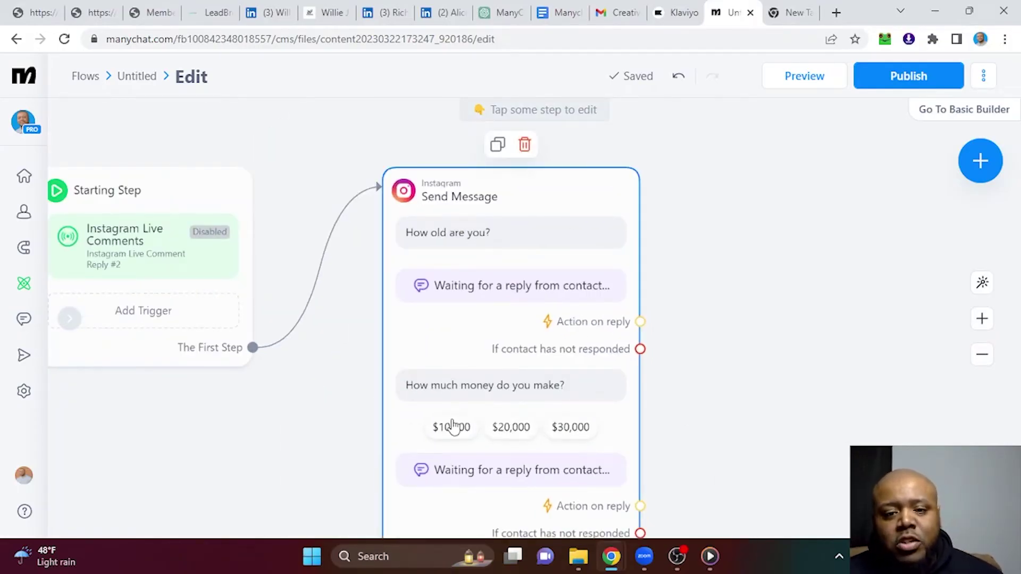
Review the Instagram channel's Conversation Starters and open the reply flow of the FREE Facebook Community question
left_click(24, 390)
left_click_drag(1016, 169, 1015, 246)
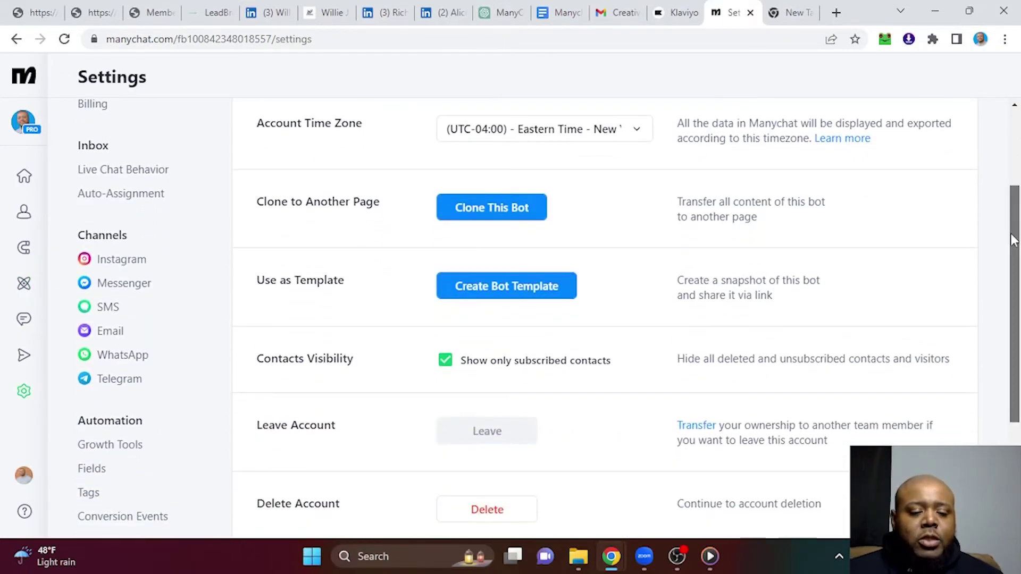
left_click(121, 260)
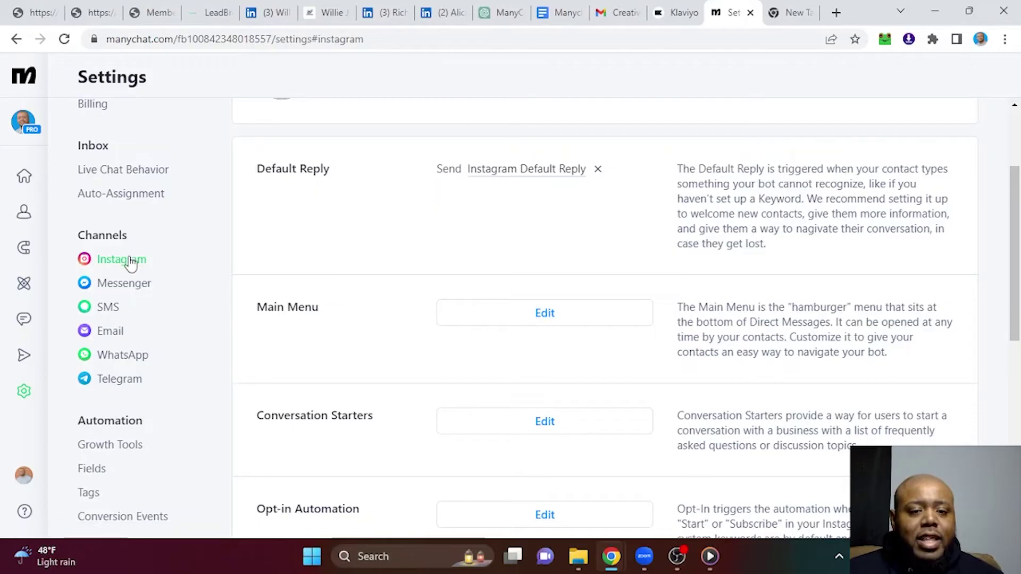
left_click(512, 420)
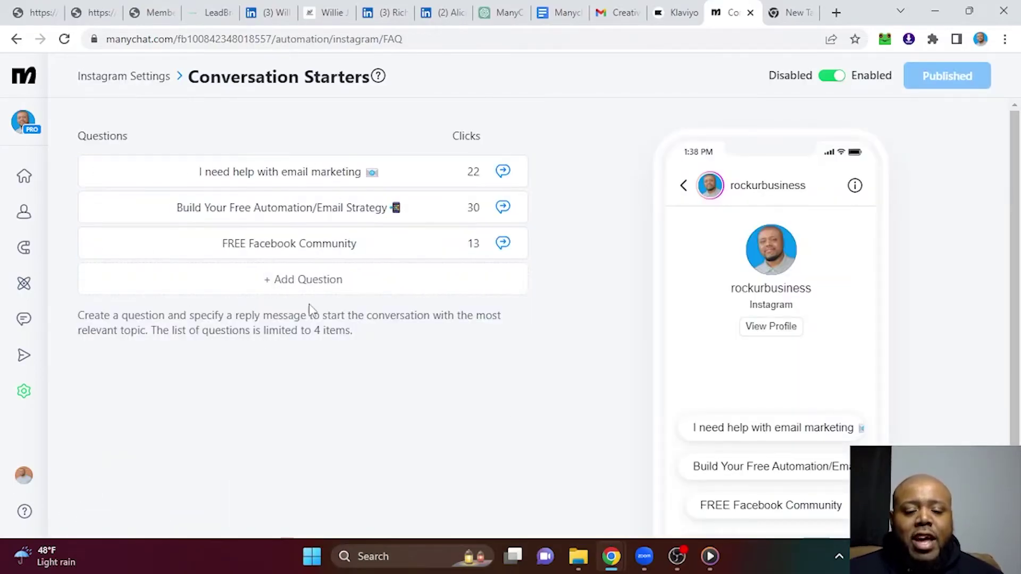
scroll(580, 305, "down", 2)
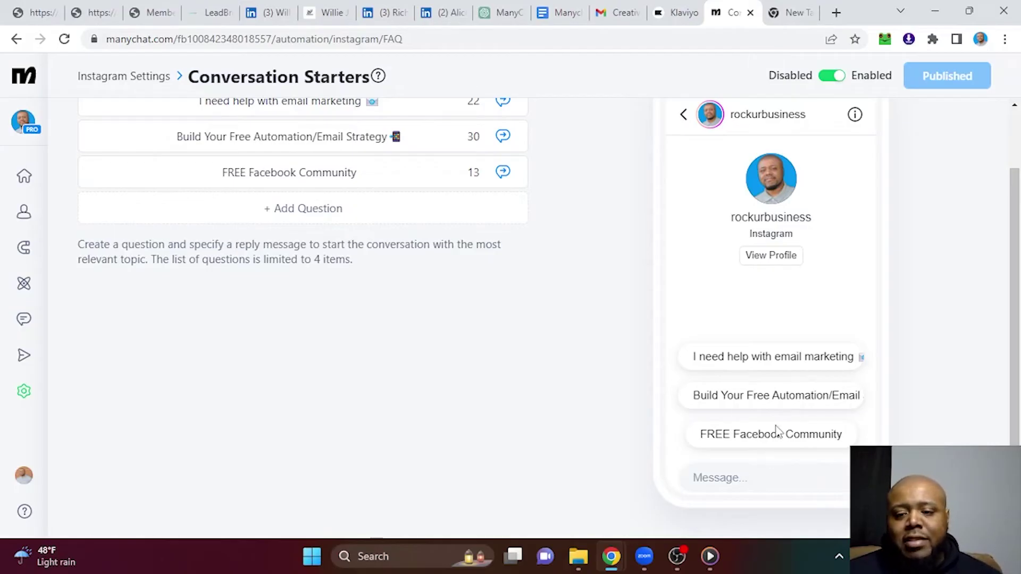
scroll(506, 343, "up", 2)
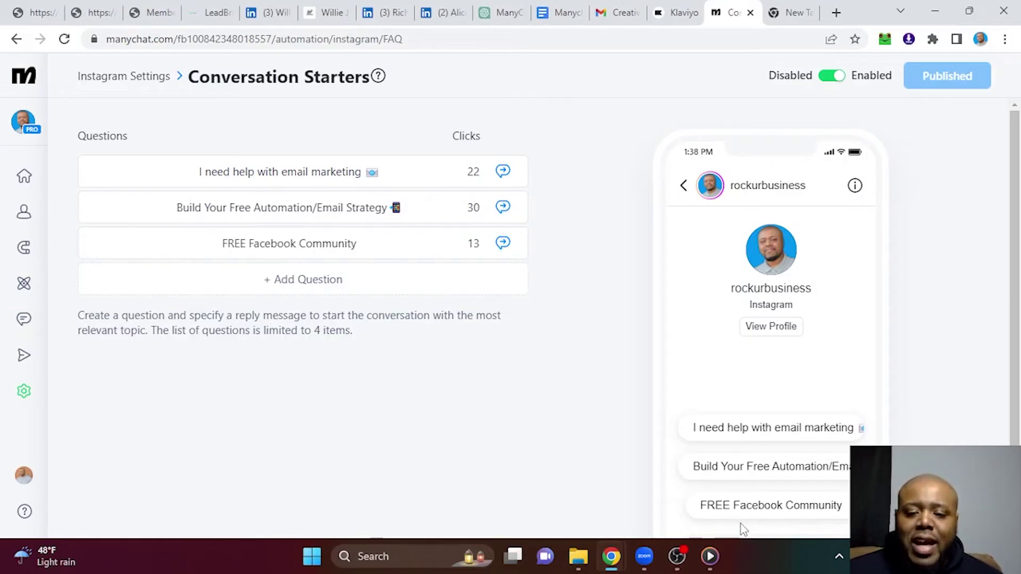
left_click(504, 250)
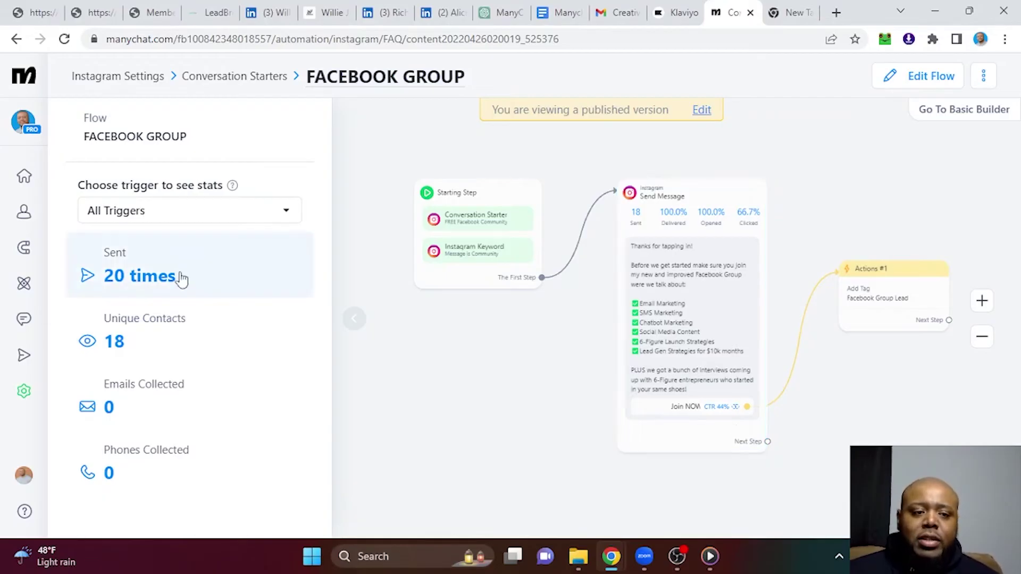
Create a new automation flow and add an Instagram Keyword trigger to its starting step
left_click(24, 284)
scroll(638, 319, "down", 2)
scroll(638, 319, "up", 2)
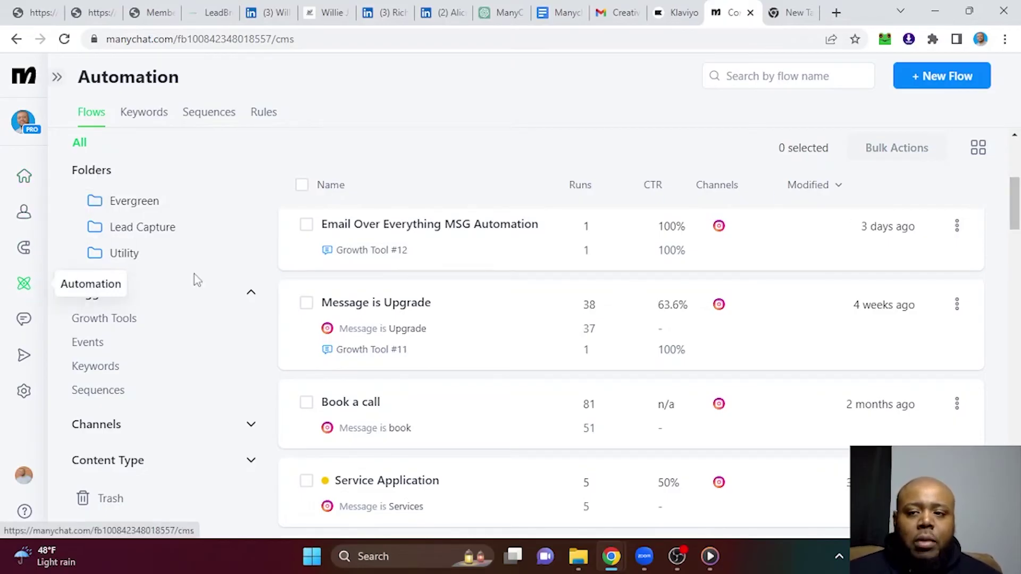
left_click(949, 83)
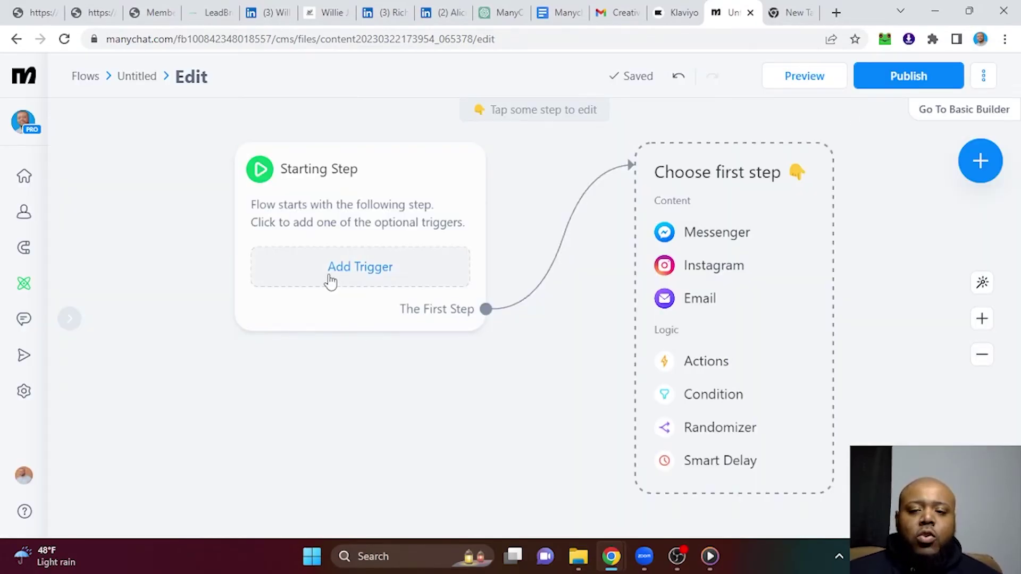
left_click(330, 282)
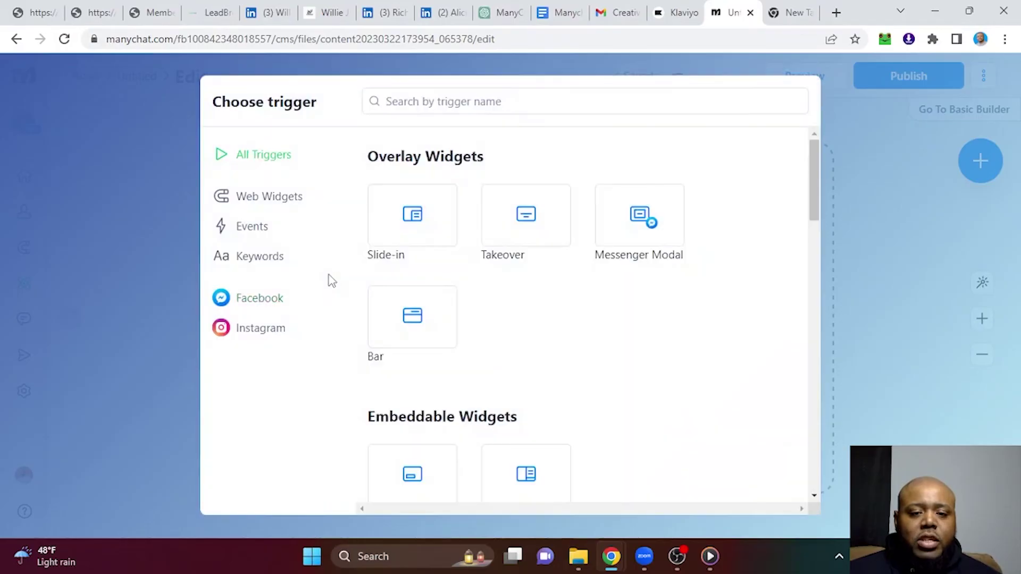
left_click(260, 330)
left_click(413, 221)
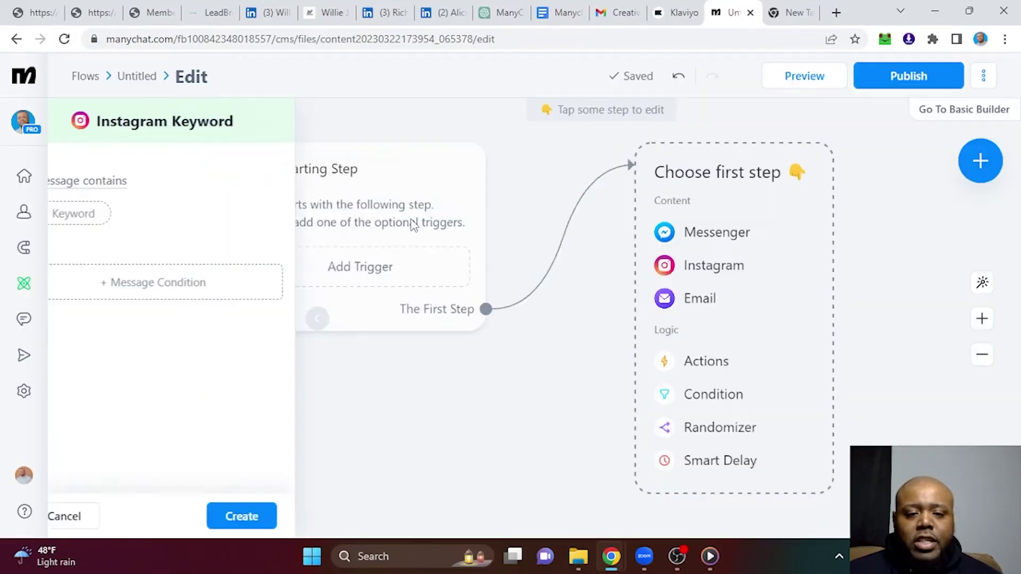
Set the keyword trigger's condition to message is "book" and create the trigger
left_click(111, 190)
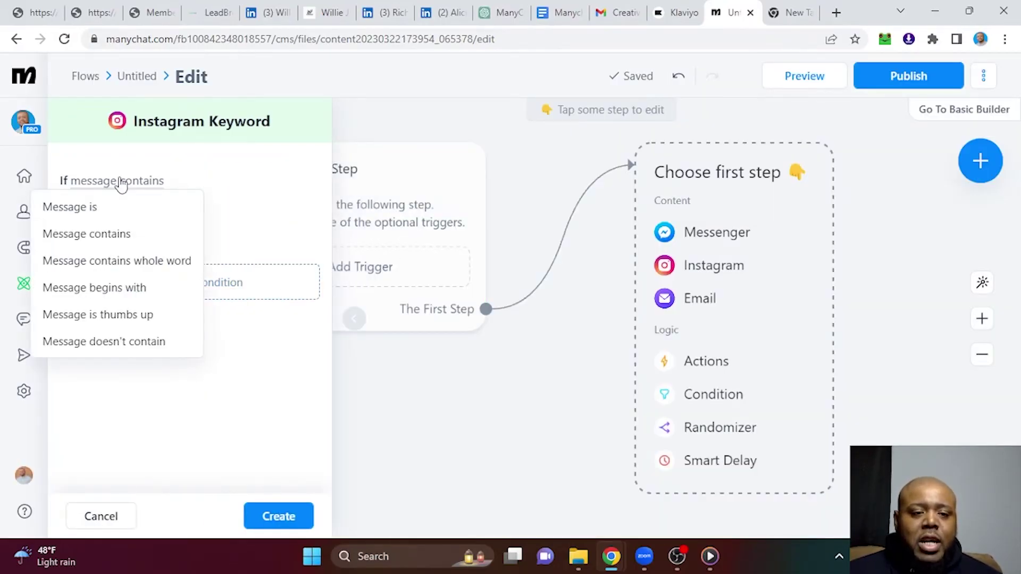
left_click(81, 212)
left_click(102, 212)
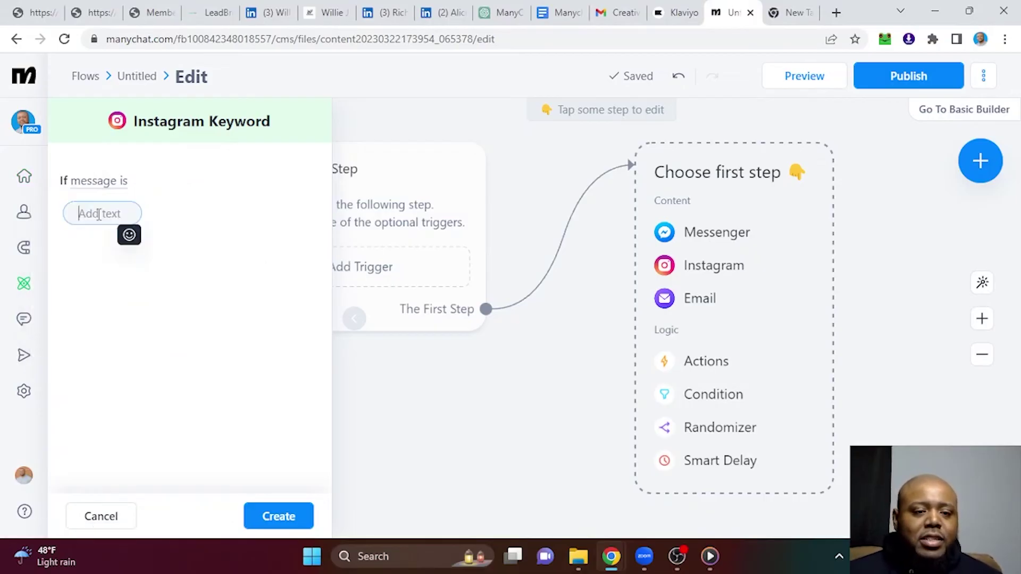
type("book")
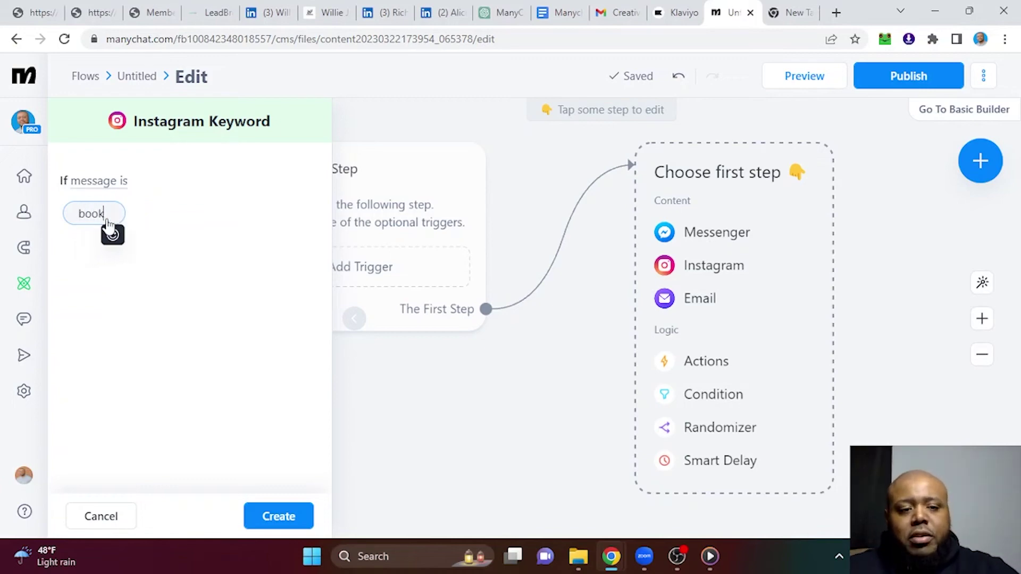
key("Return")
Add an Instagram message as the first step with the text "Thanks for your interest. Here's the booking link."
left_click(718, 238)
left_click(153, 190)
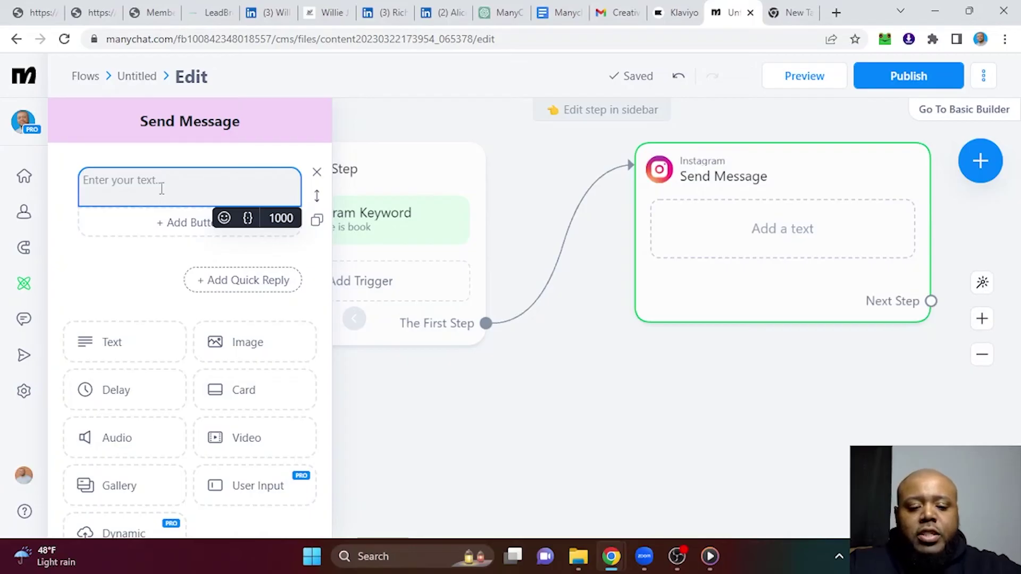
type("Thanks for your int")
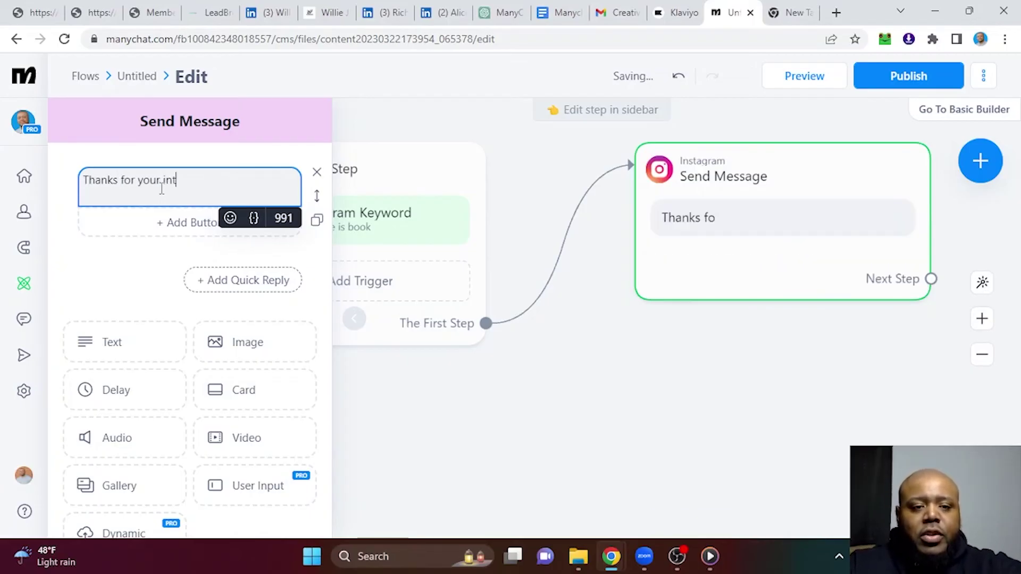
type("erest. Here's the booking ")
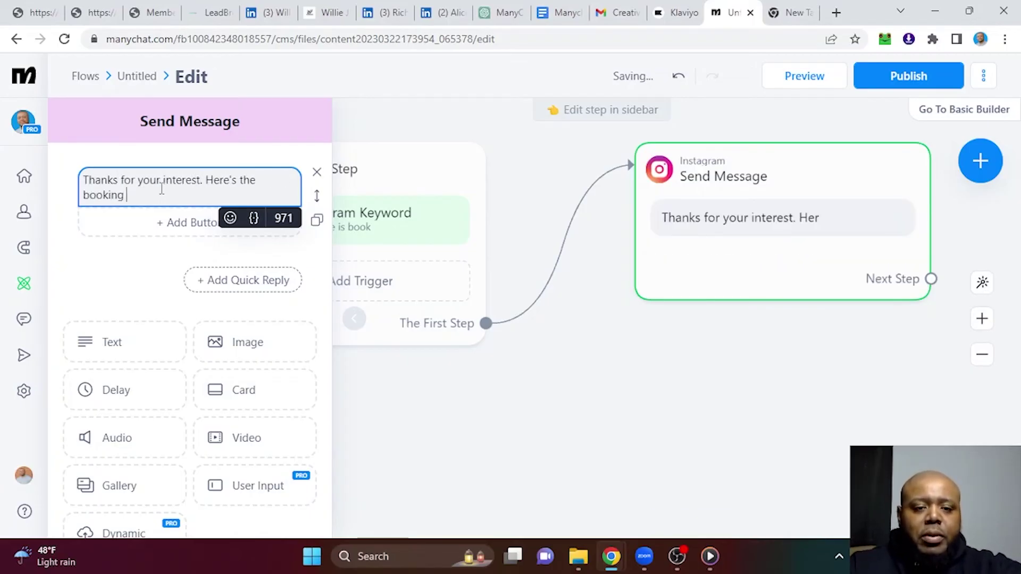
type("link.")
Add a button with the Open website action to the booking message, leaving its title and website address unedited
left_click(194, 229)
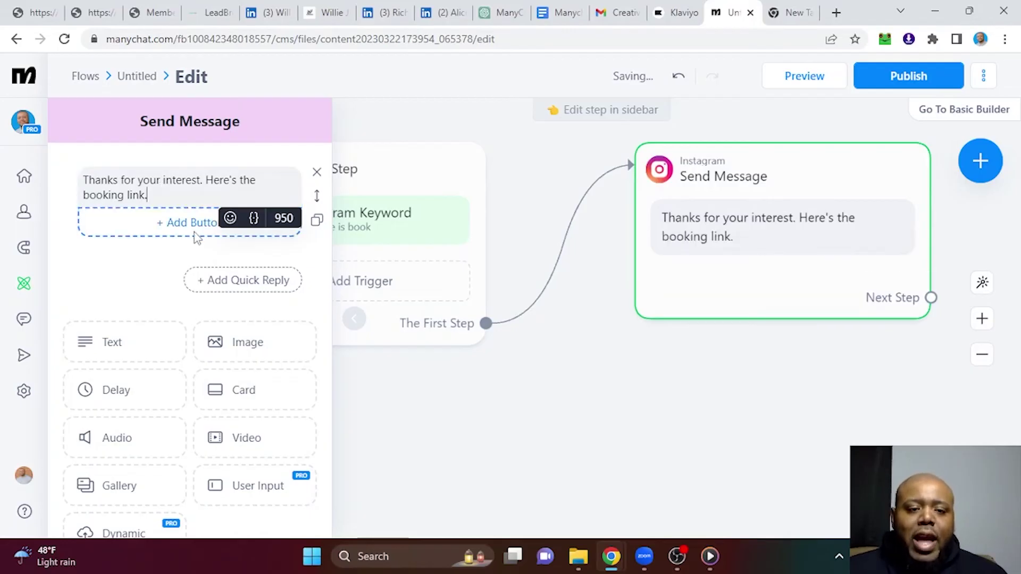
left_click(406, 338)
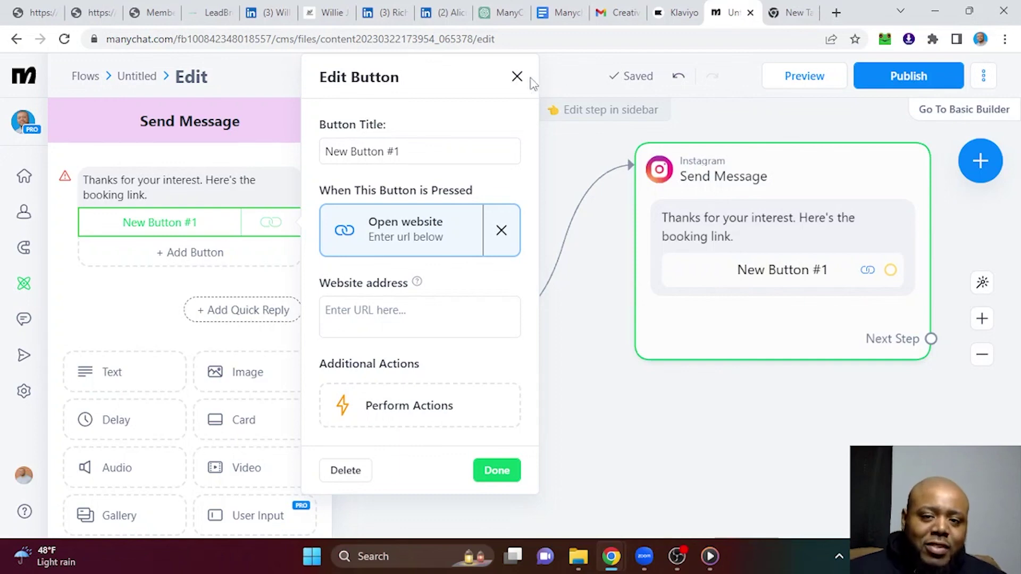
left_click(517, 76)
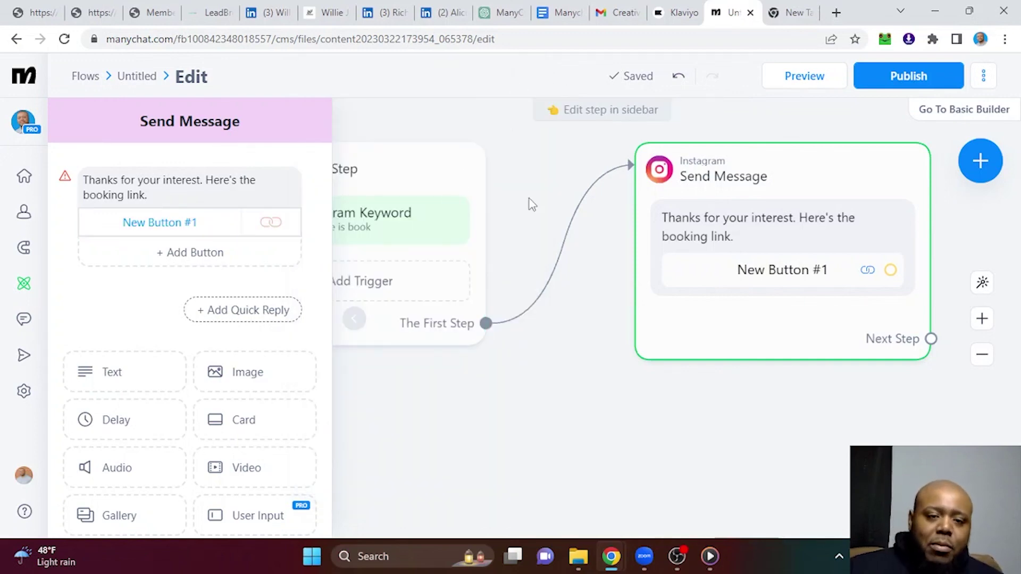